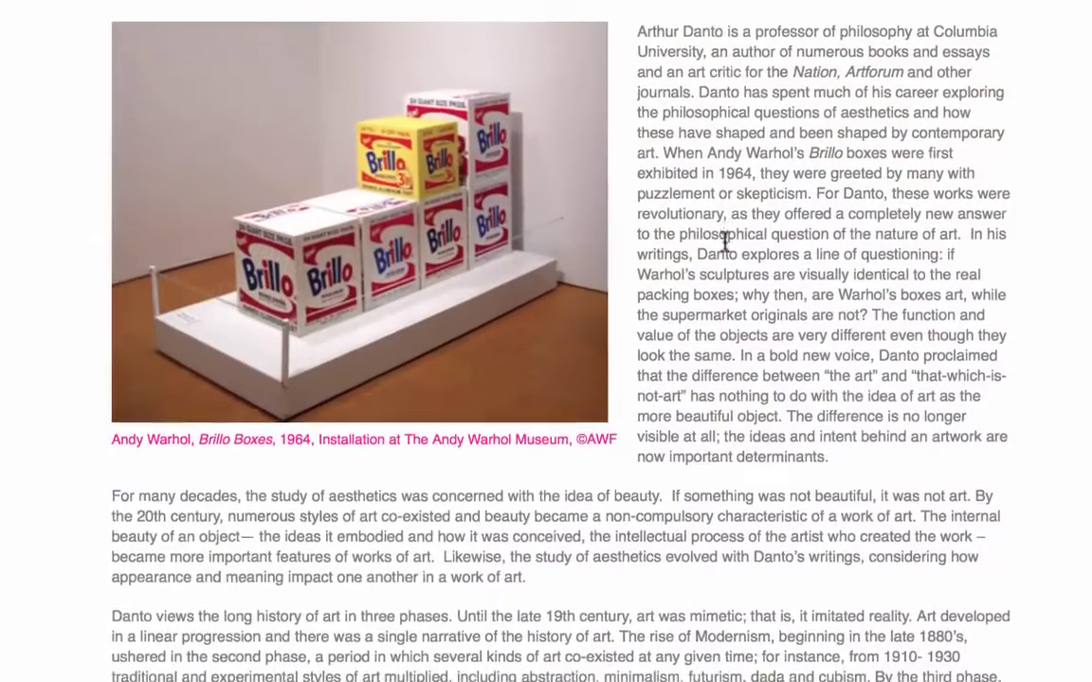
# Leave the warhol.org Danto page and bring up the Mendeley library's Fashion, Function and Aesthetics folder
pyautogui.scroll(3, 725, 246)
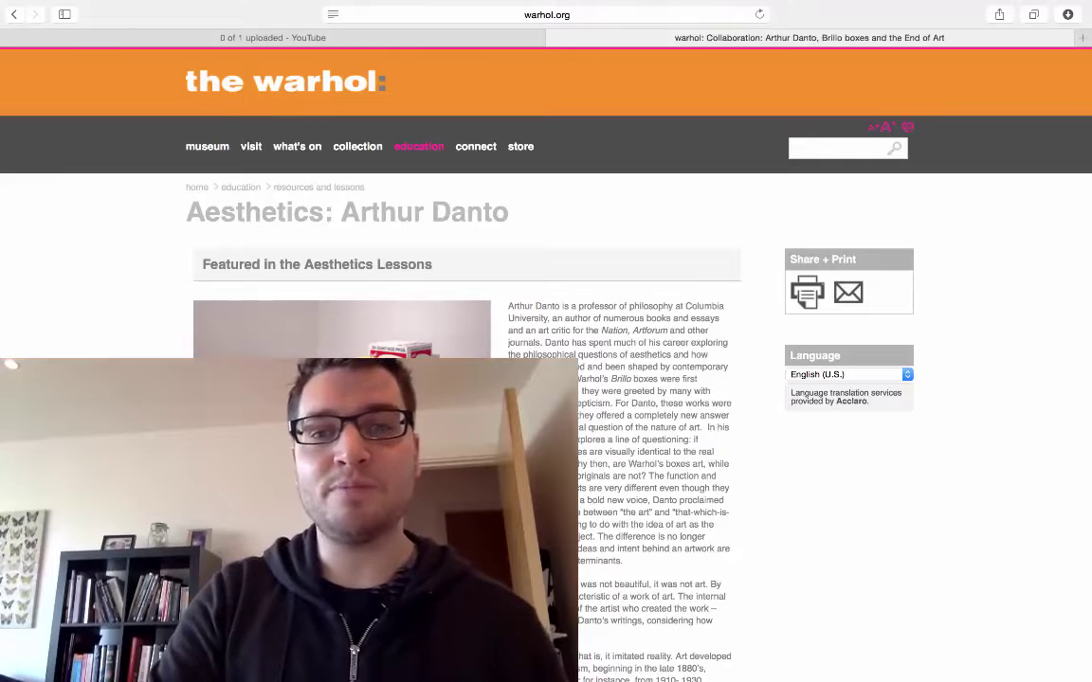
pyautogui.hotkey('ctrl', 'Up')
pyautogui.click(891, 81)
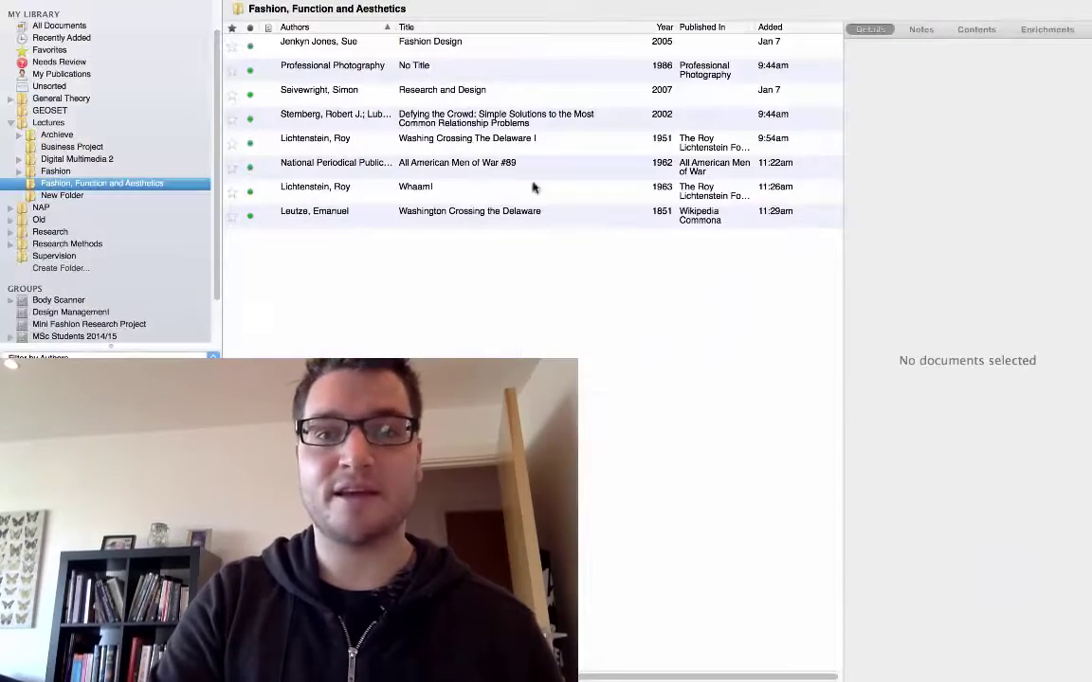
pyautogui.rightClick(383, 290)
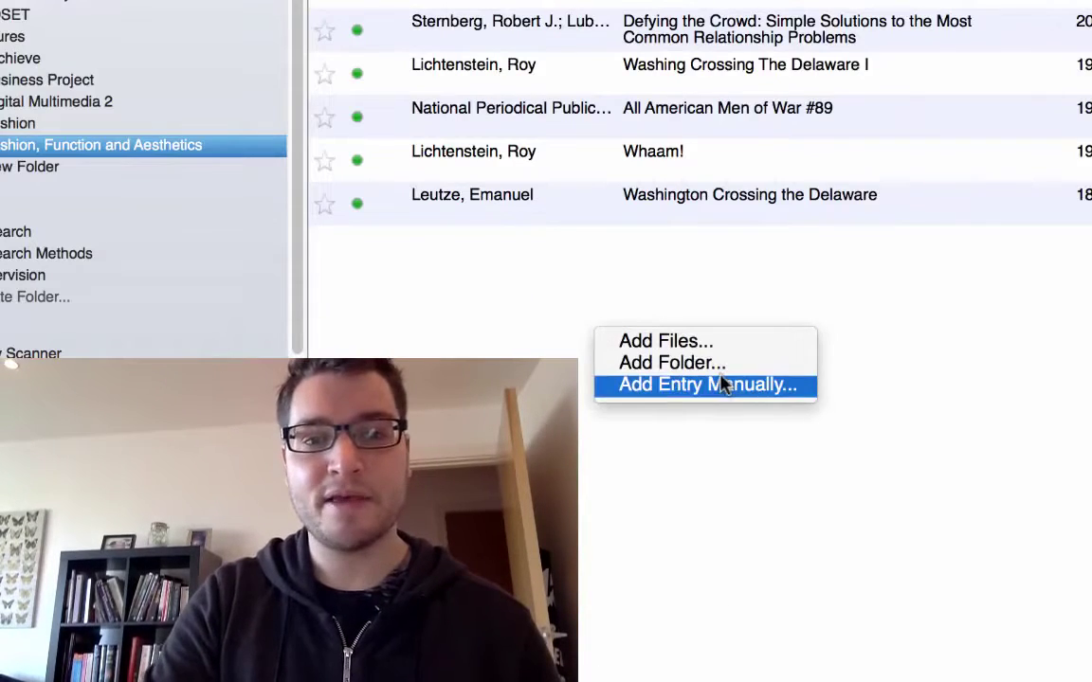
pyautogui.click(453, 316)
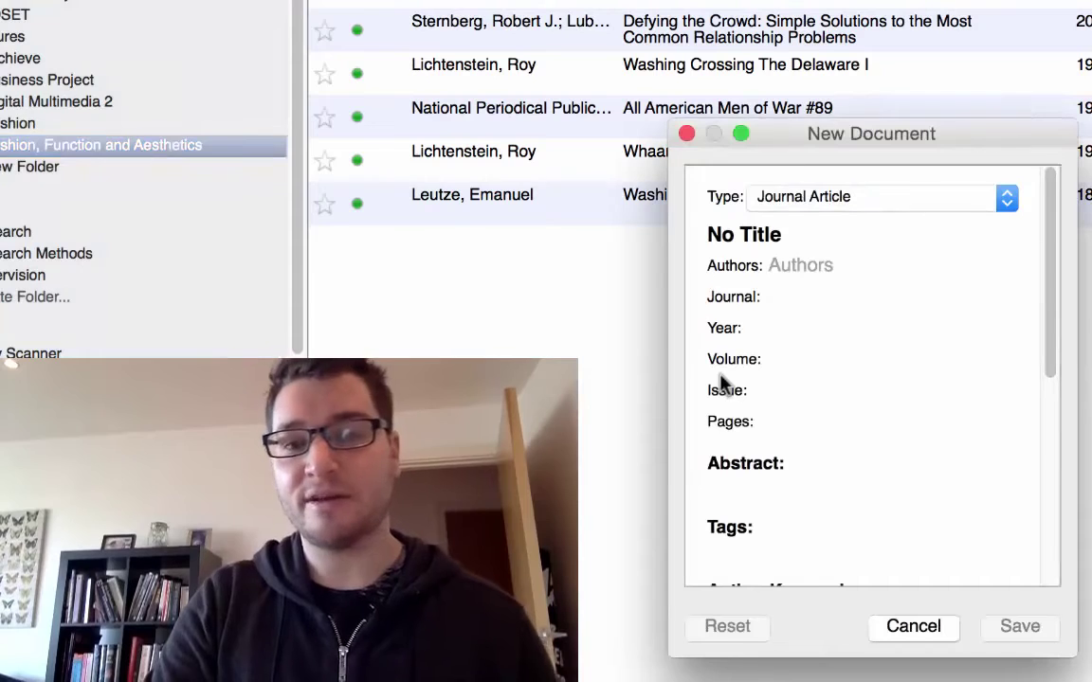
pyautogui.click(1000, 198)
pyautogui.click(956, 338)
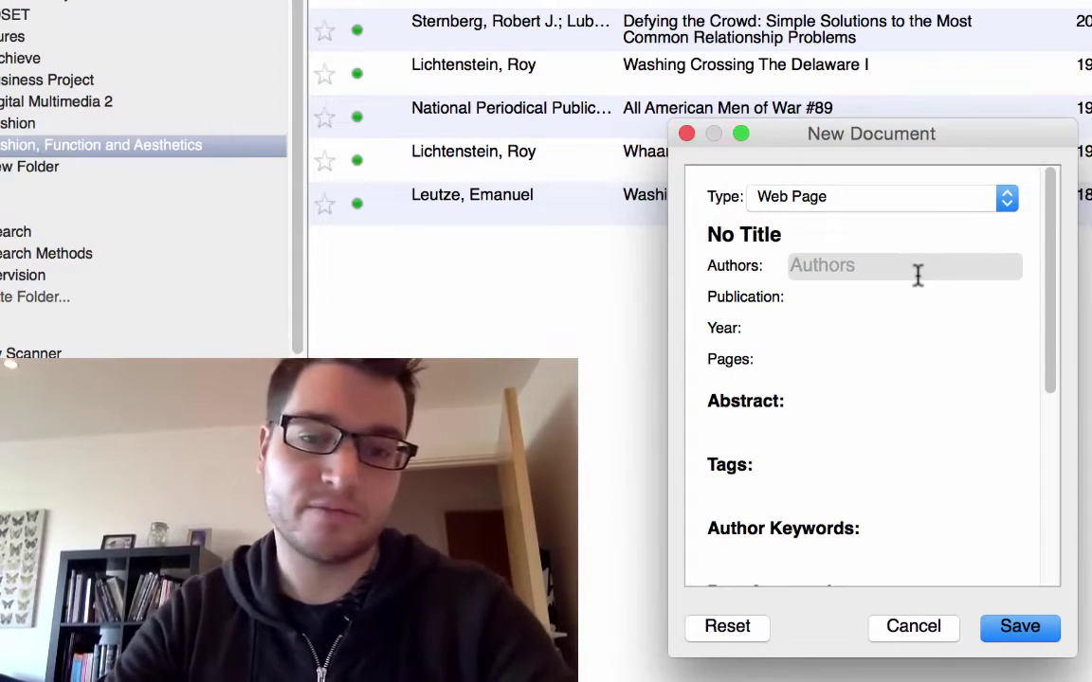
pyautogui.scroll(-5, 916, 284)
pyautogui.scroll(5, 914, 290)
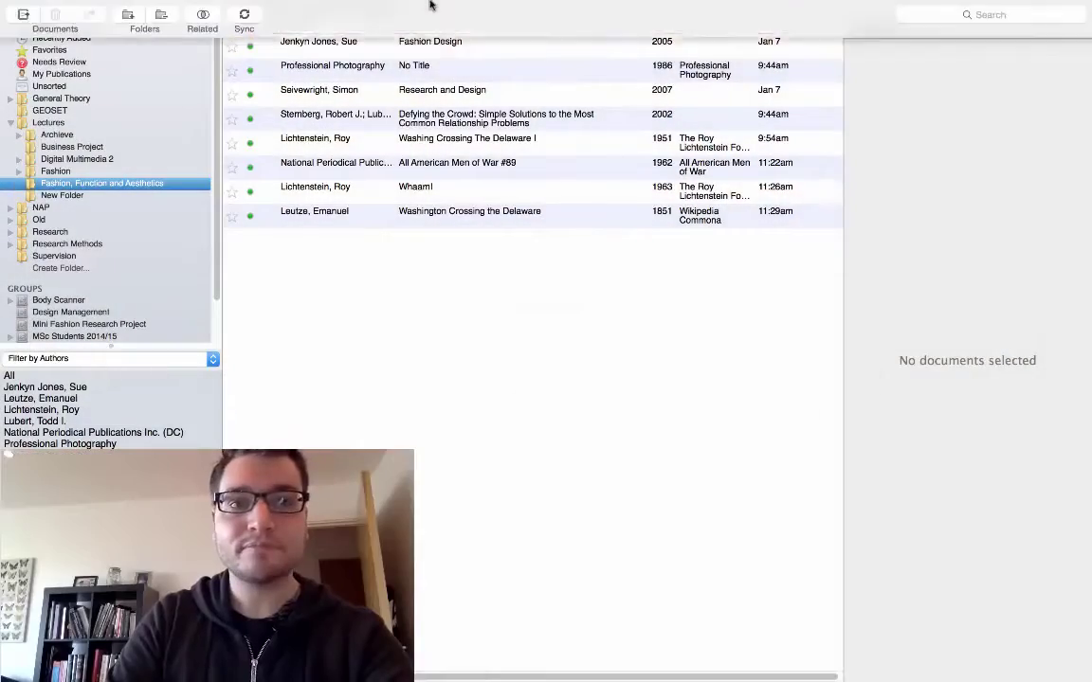
# Choose Install Web Importer from Mendeley's Tools menu
pyautogui.click(268, 9)
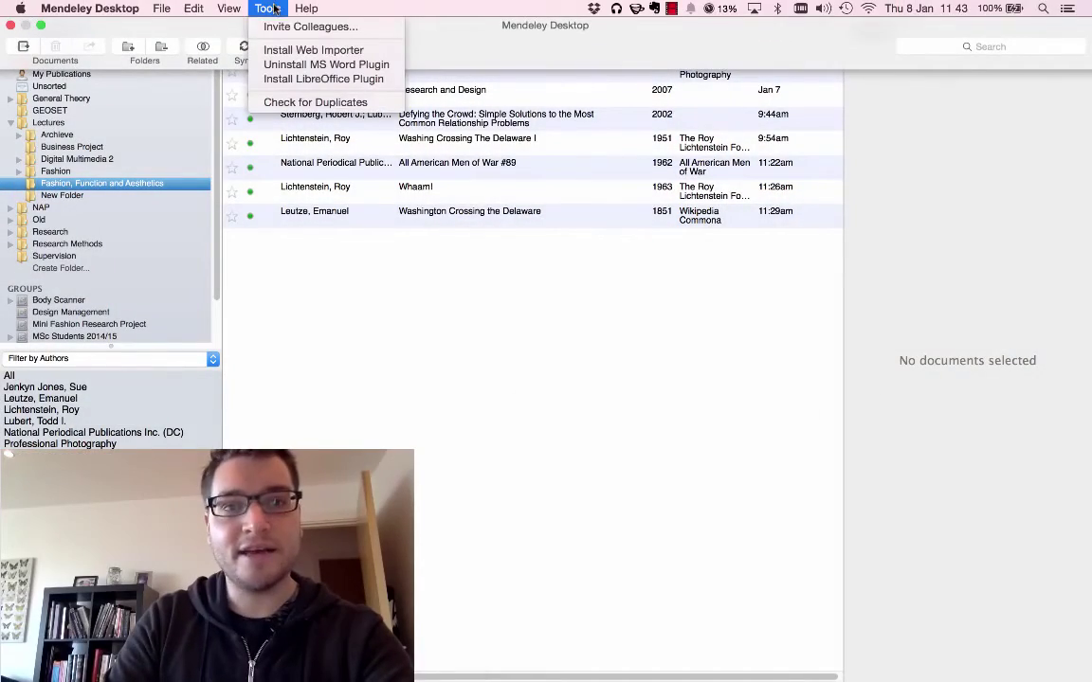
pyautogui.click(303, 50)
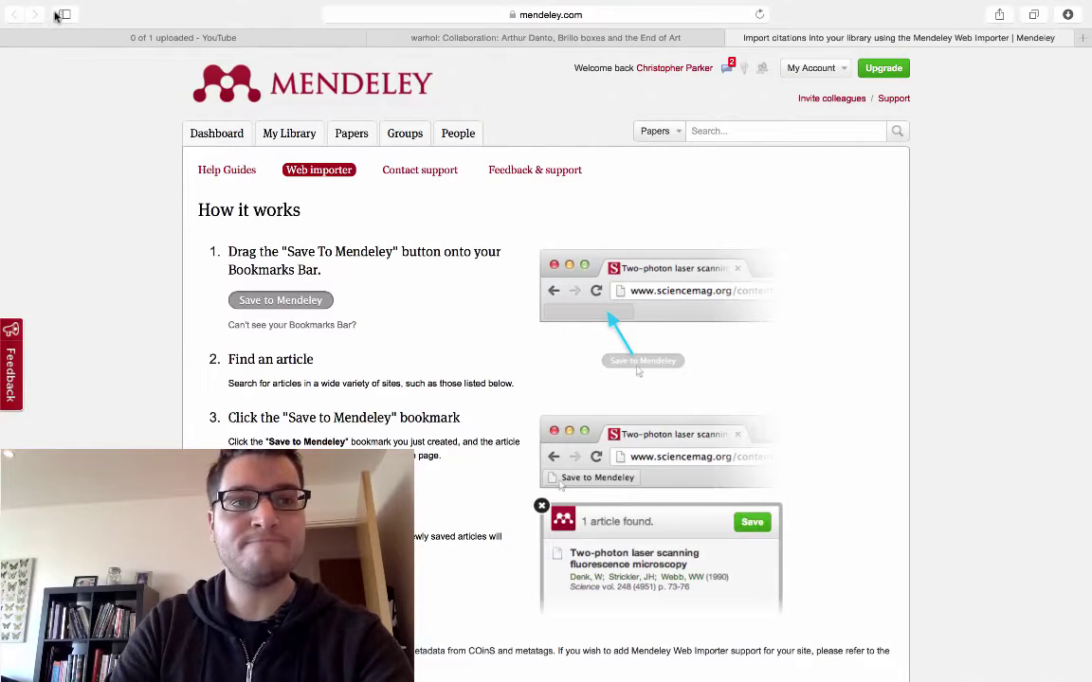
# Add the Save to Mendeley bookmark to Safari's Favorites and close the importer tab
pyautogui.click(65, 13)
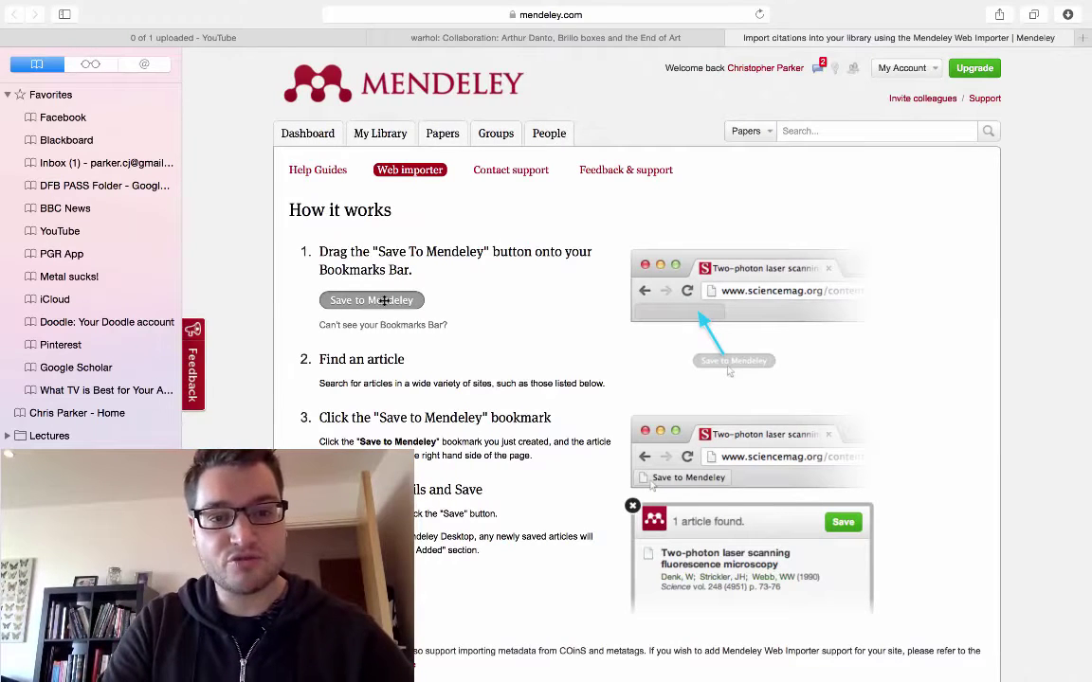
pyautogui.moveTo(383, 301); pyautogui.dragTo(165, 121)
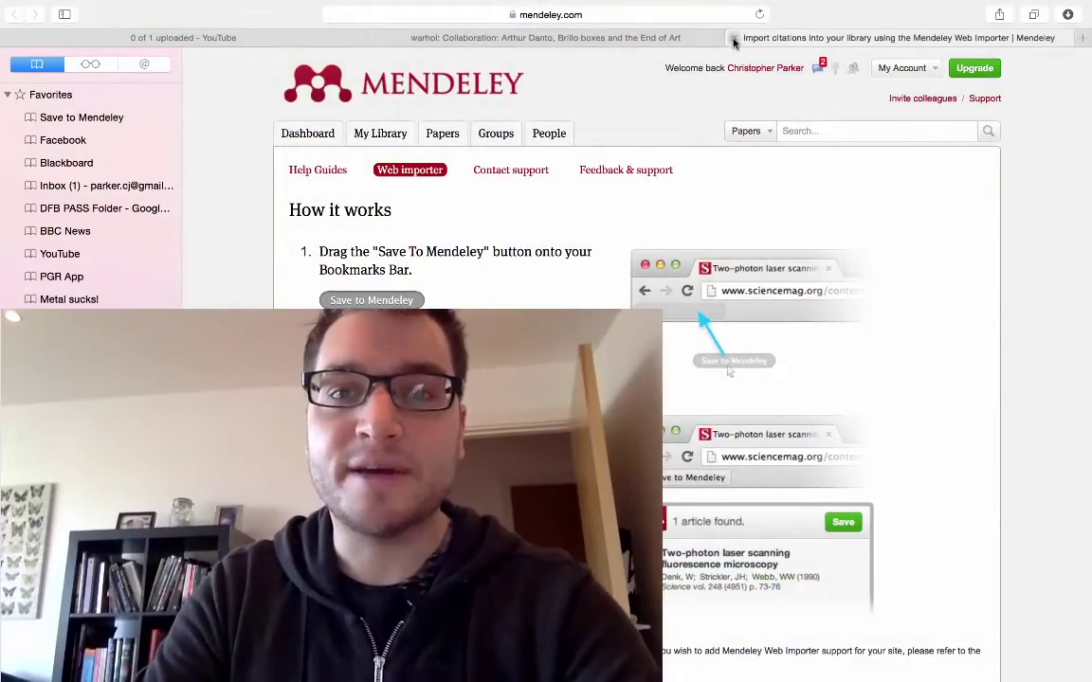
pyautogui.click(734, 38)
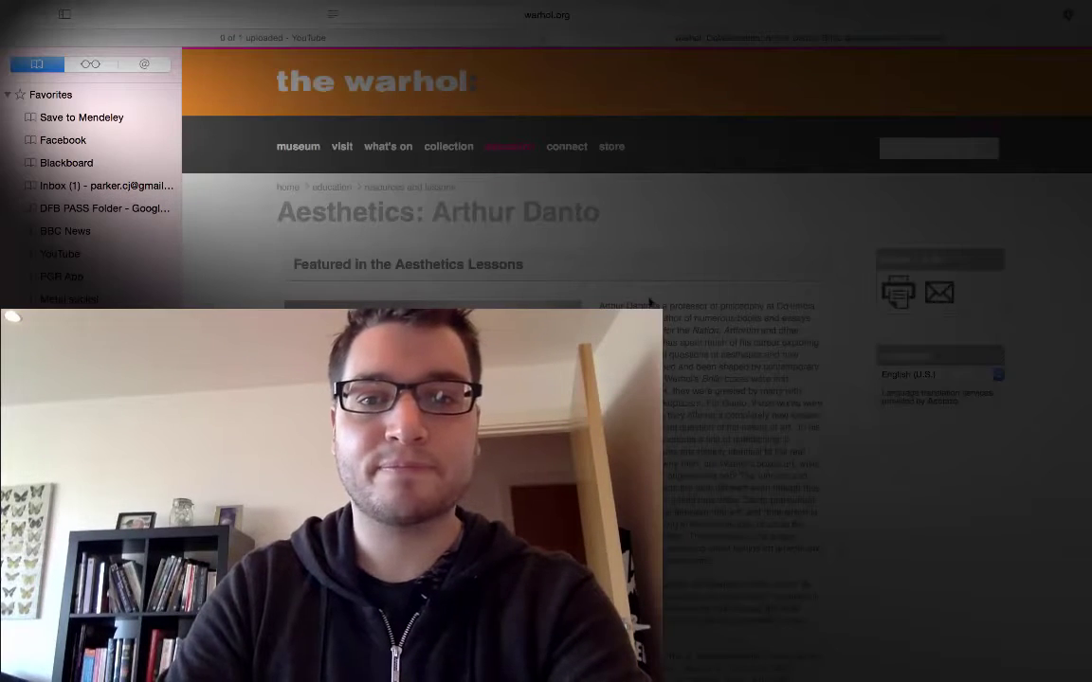
# Save the Danto page to Fashion, Function and Aesthetics with the note 'This is a page about A'
pyautogui.click(91, 117)
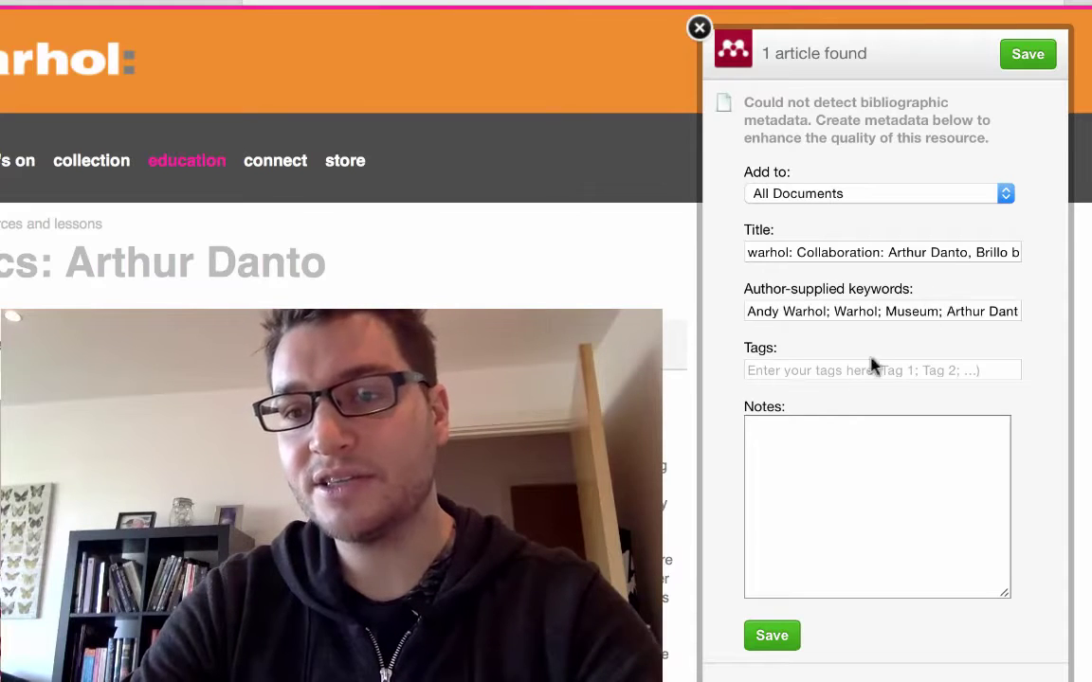
pyautogui.click(841, 473)
pyautogui.write('This is ')
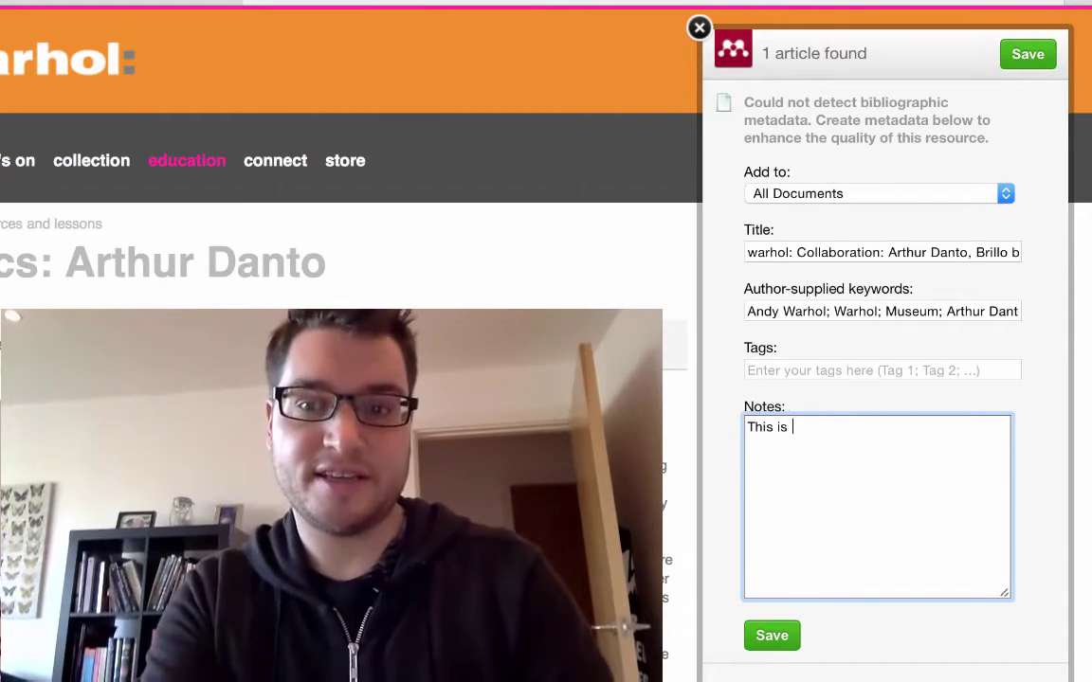
pyautogui.write('a page abou')
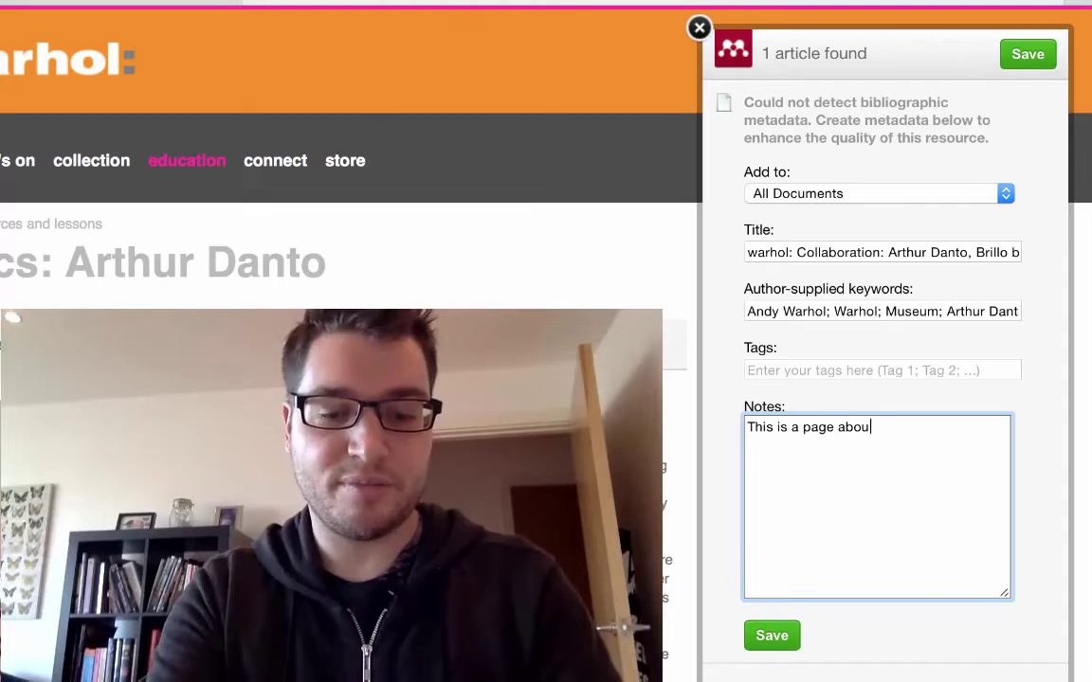
pyautogui.write('t Andy Warhol')
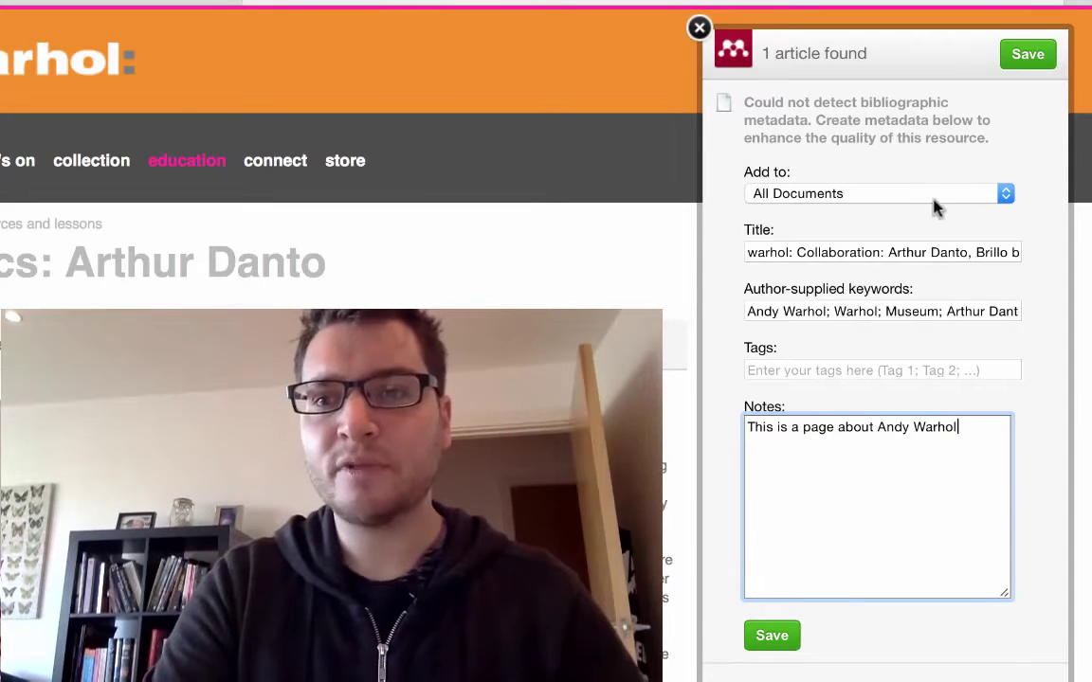
pyautogui.click(933, 207)
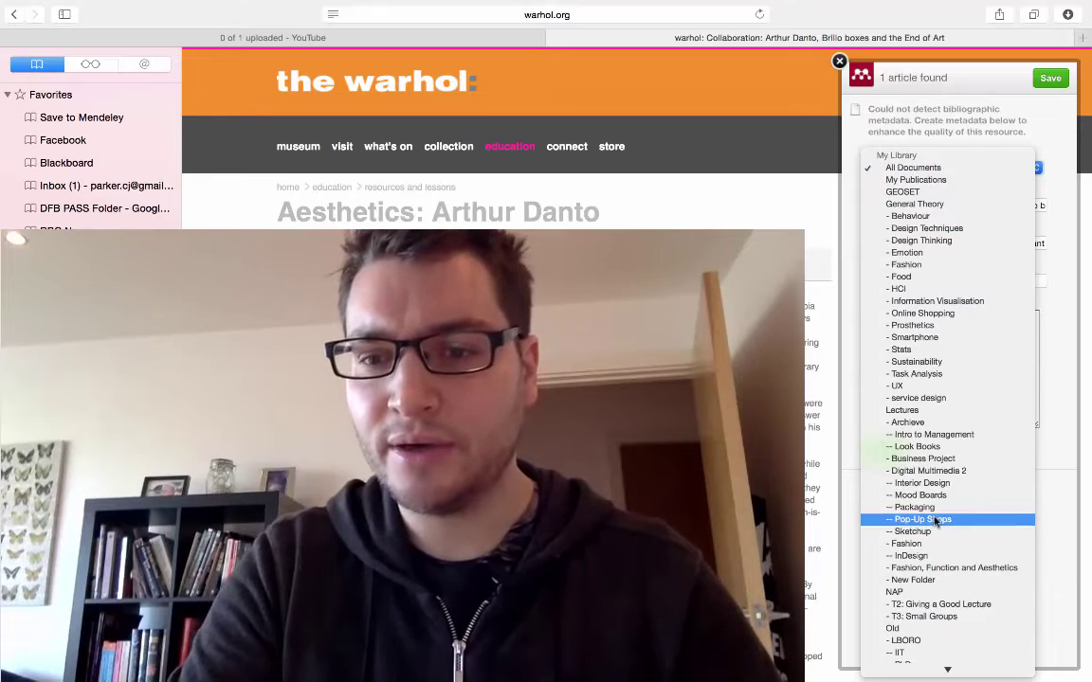
pyautogui.click(934, 568)
pyautogui.click(889, 452)
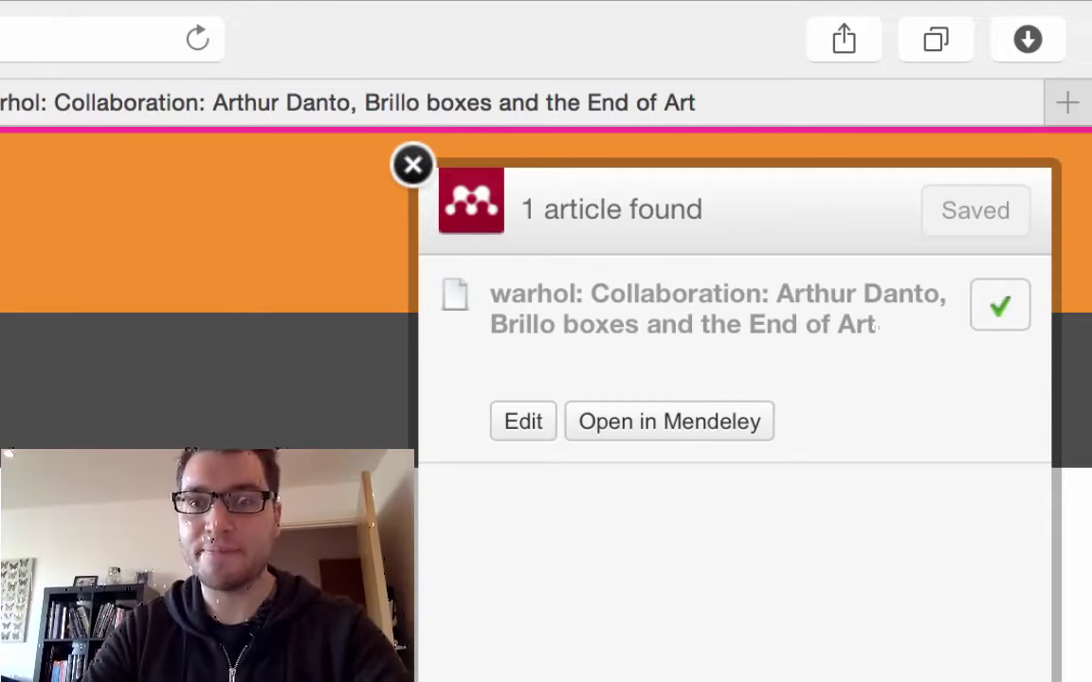
# Close the importer panel and open the saved warhol page's details in Mendeley
pyautogui.click(421, 170)
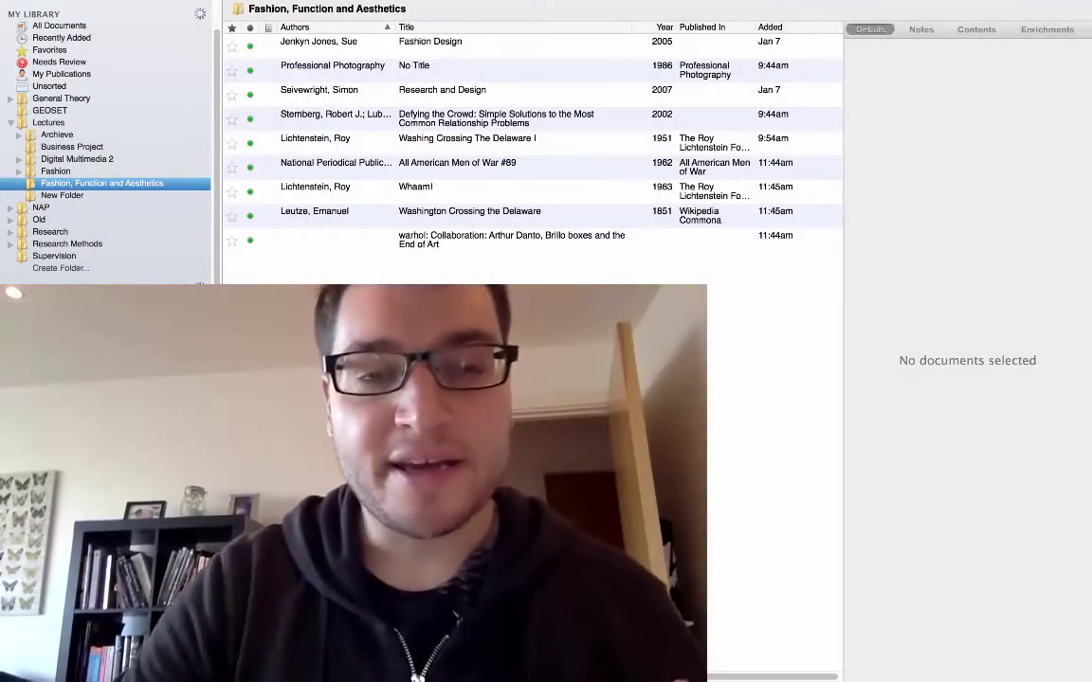
pyautogui.click(555, 246)
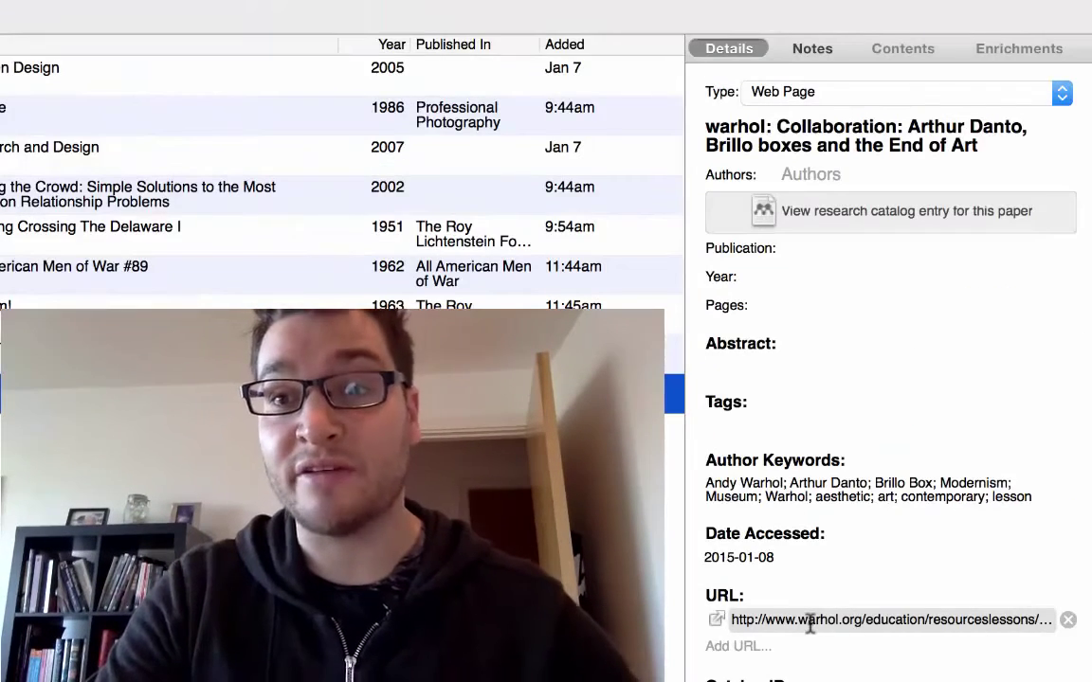
pyautogui.click(862, 619)
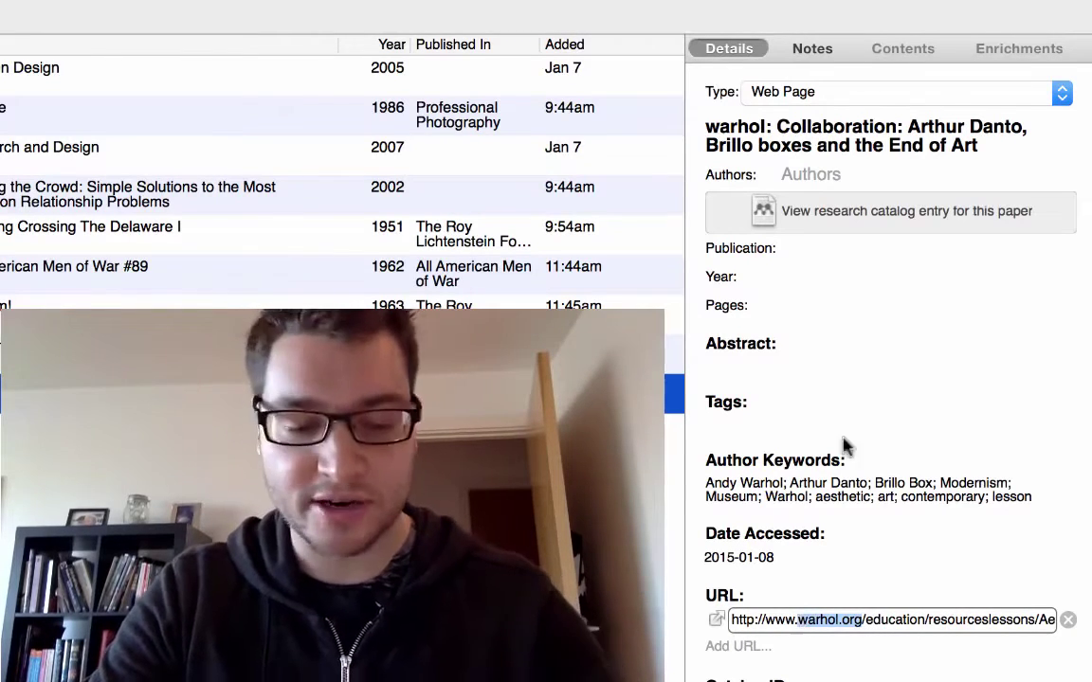
# Set the entry's Publication to warhol.org and move on to the Year field
pyautogui.click(862, 249)
pyautogui.write('warhol.org')
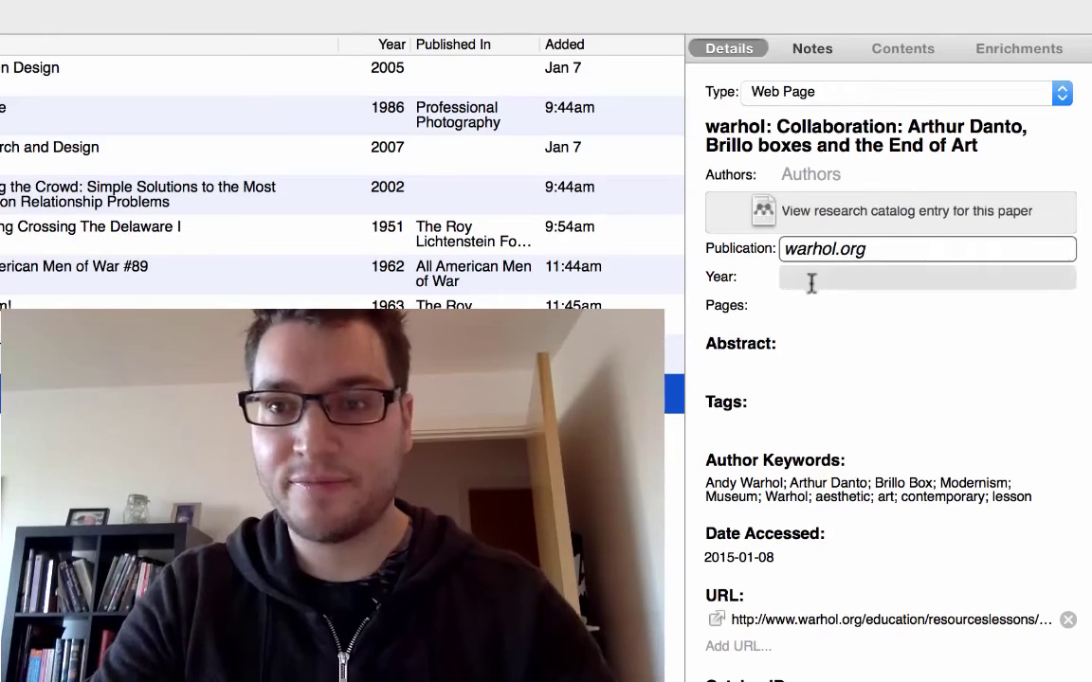
pyautogui.press('Return')
pyautogui.click(886, 278)
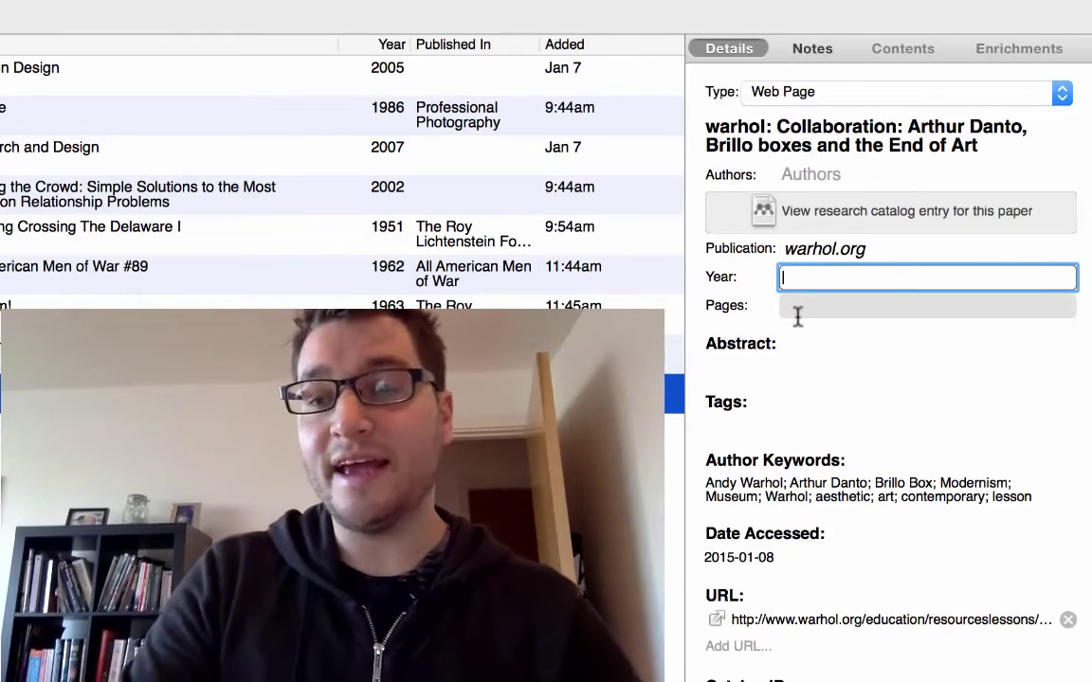
pyautogui.hotkey('ctrl', 'Up')
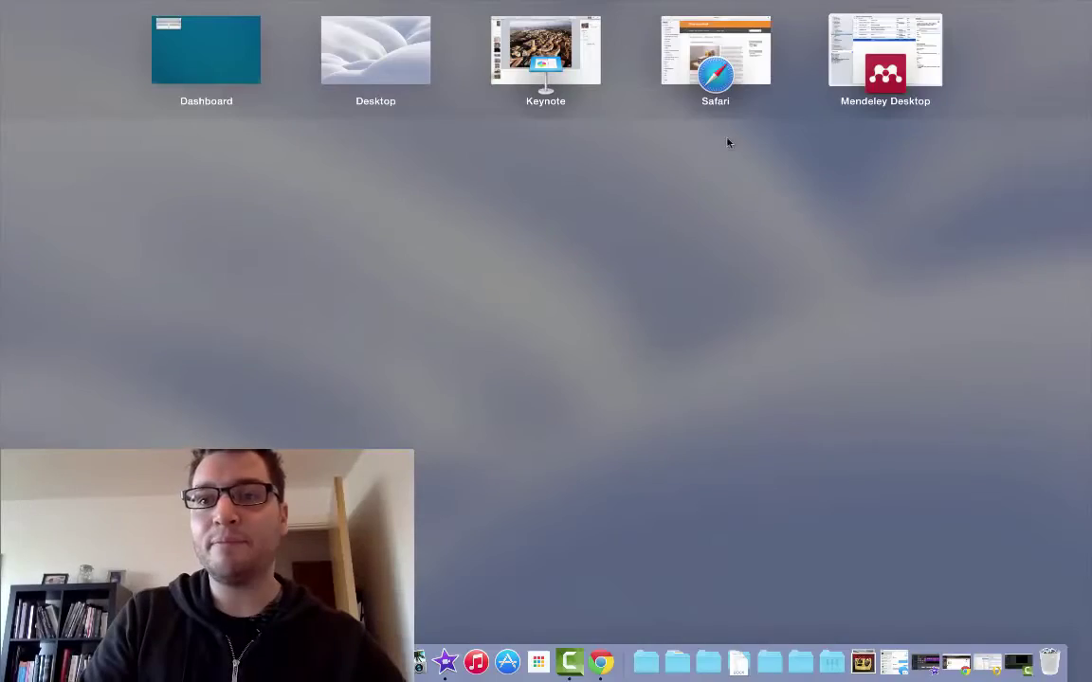
# View the warhol.org Danto page in Safari, then return to Mendeley's open entry
pyautogui.click(705, 71)
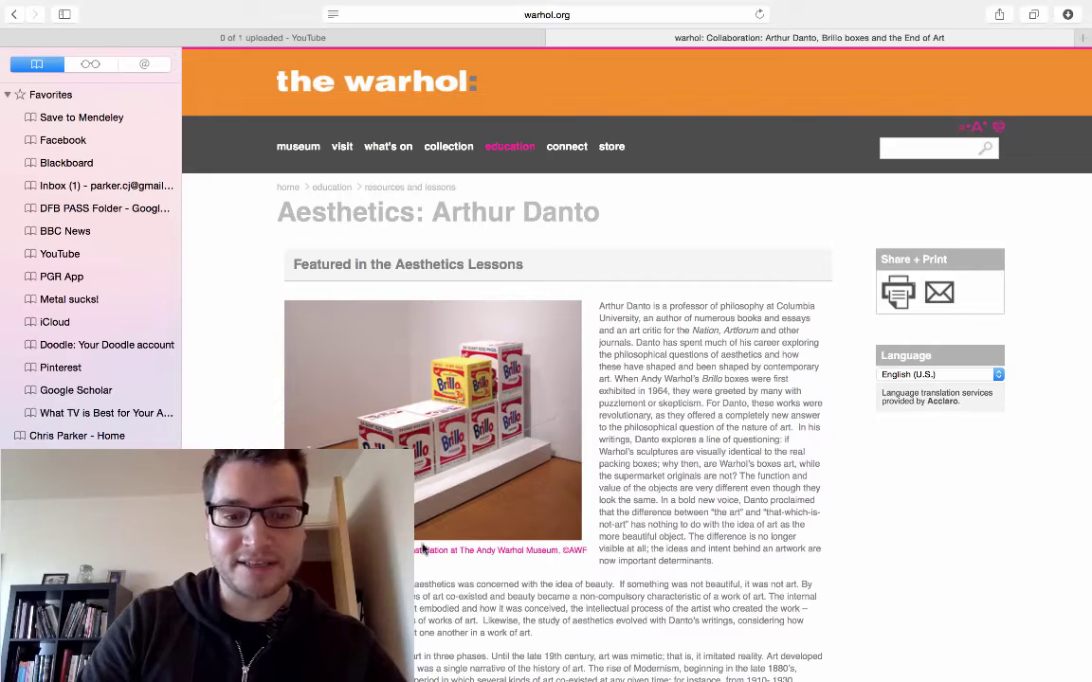
pyautogui.hotkey('ctrl', 'Up')
# Start the year with 19 and set the author to 'Warhol, Andy'
pyautogui.click(887, 57)
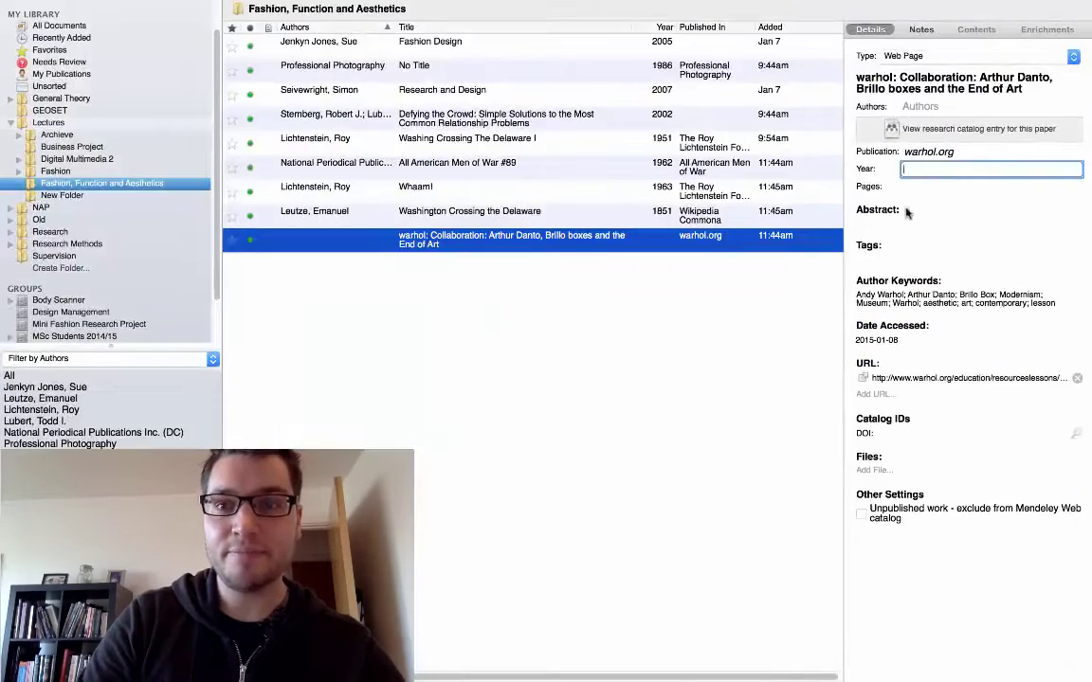
pyautogui.write('1964')
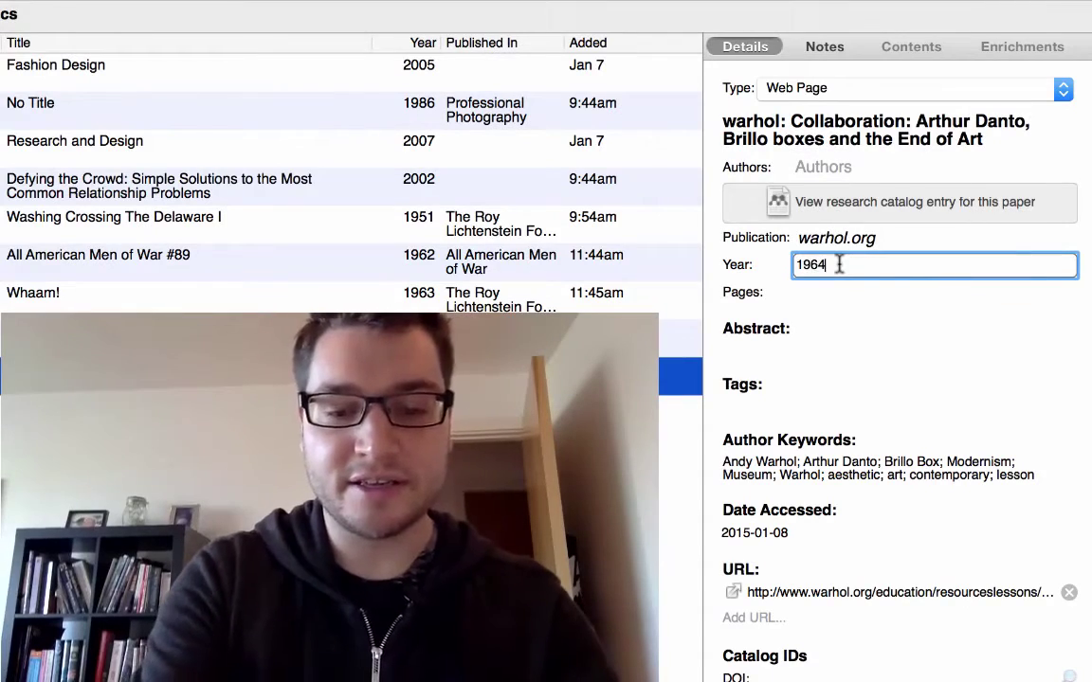
pyautogui.click(860, 165)
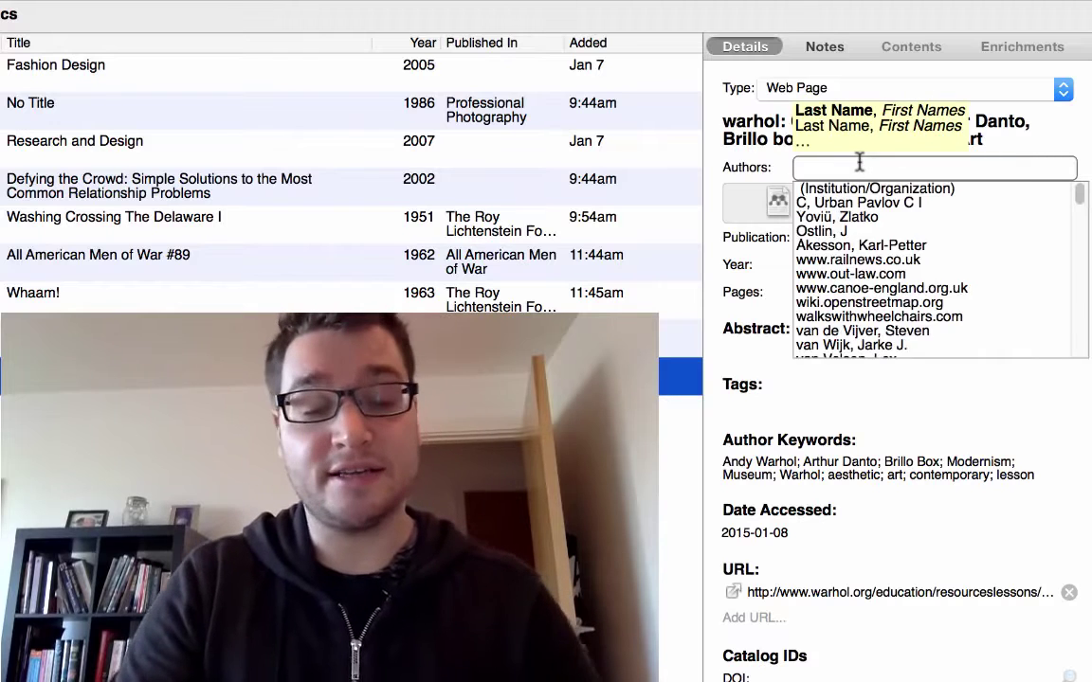
pyautogui.write('Warhol, A')
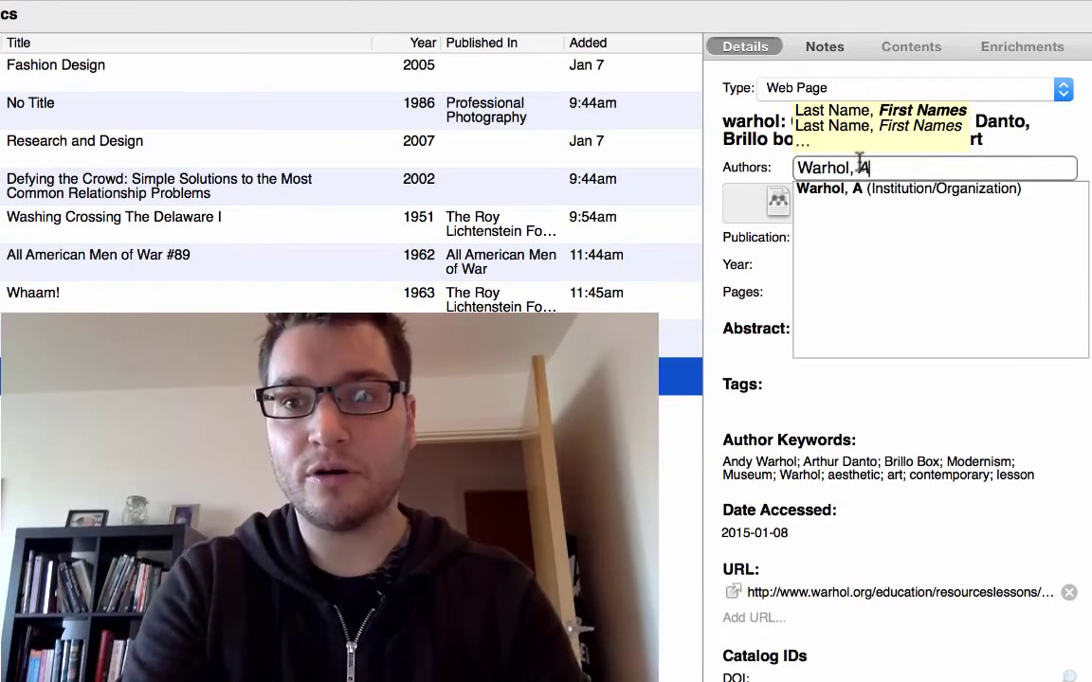
pyautogui.write('ndy')
pyautogui.press('Return')
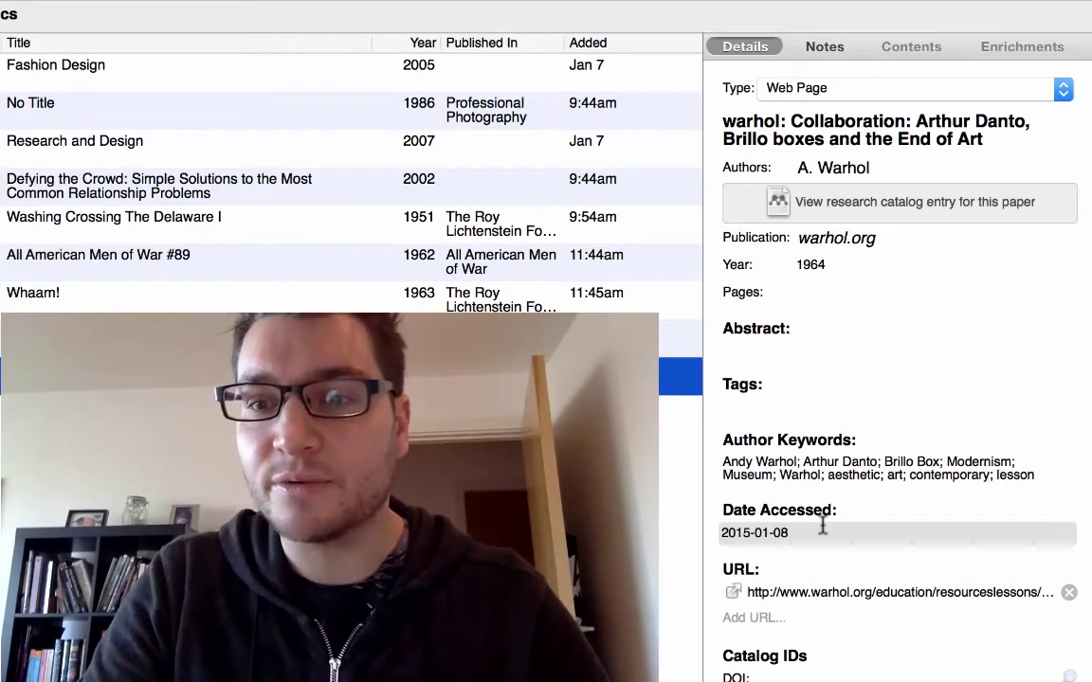
pyautogui.click(823, 529)
pyautogui.click(801, 592)
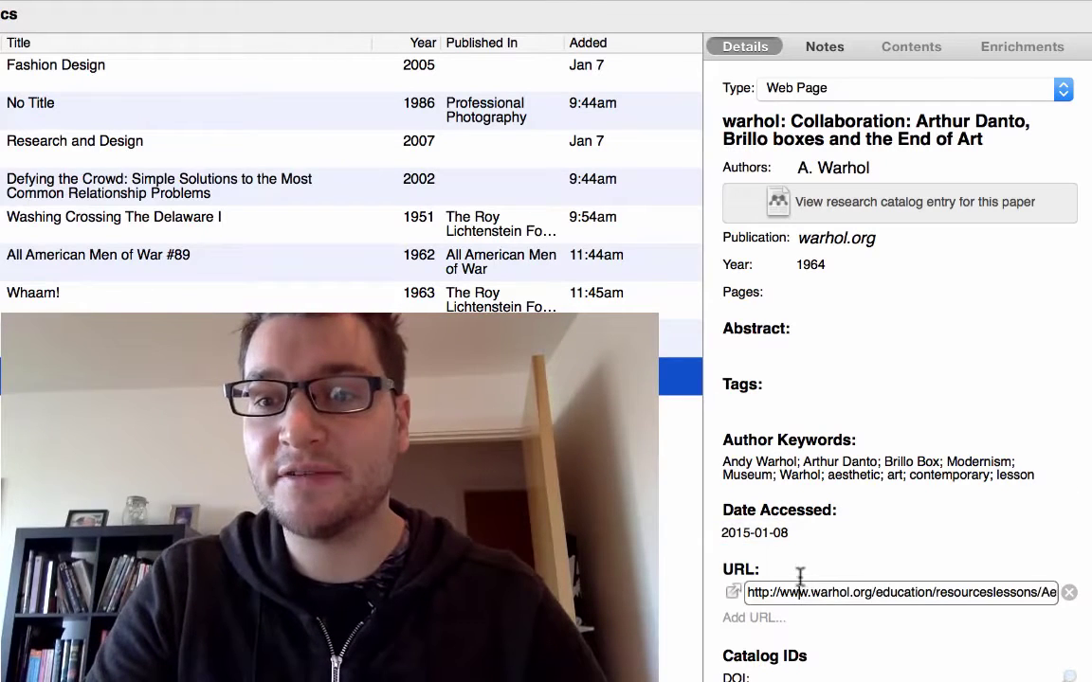
pyautogui.click(850, 297)
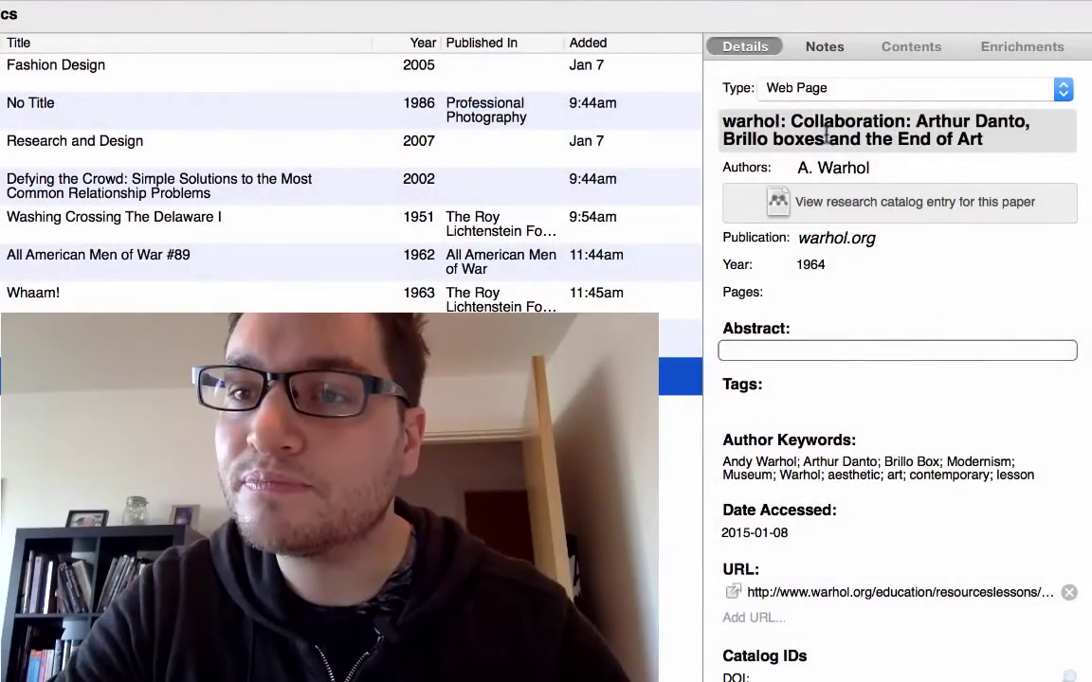
# Trim the entry's title down to 'Brillo boxes'
pyautogui.moveTo(827, 138); pyautogui.dragTo(1020, 137)
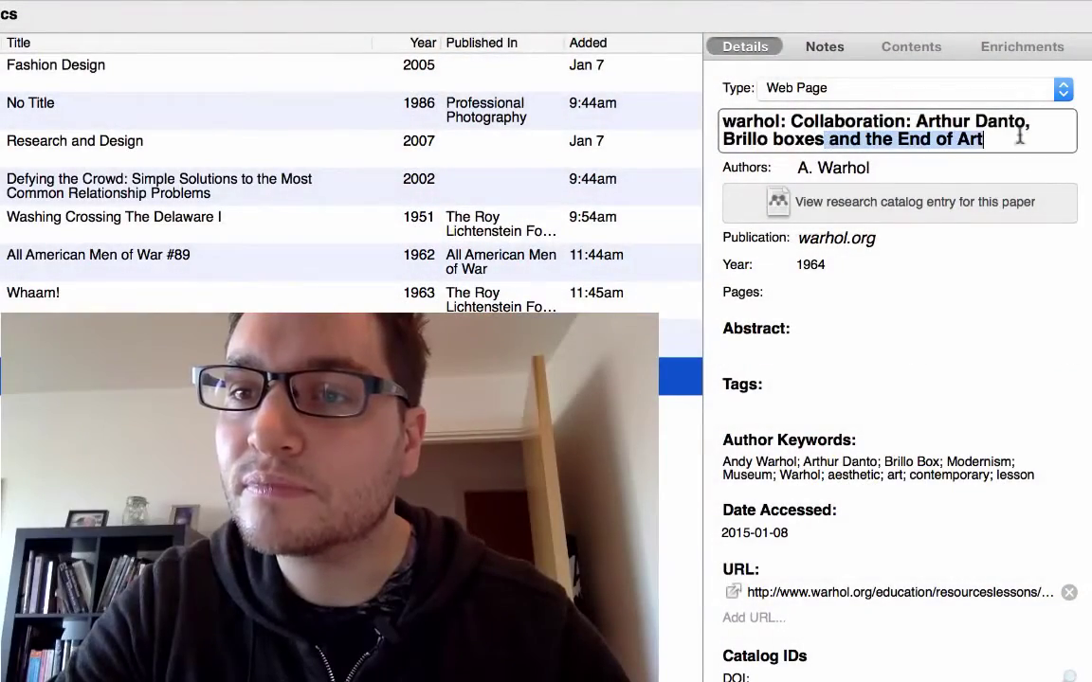
pyautogui.press('BackSpace')
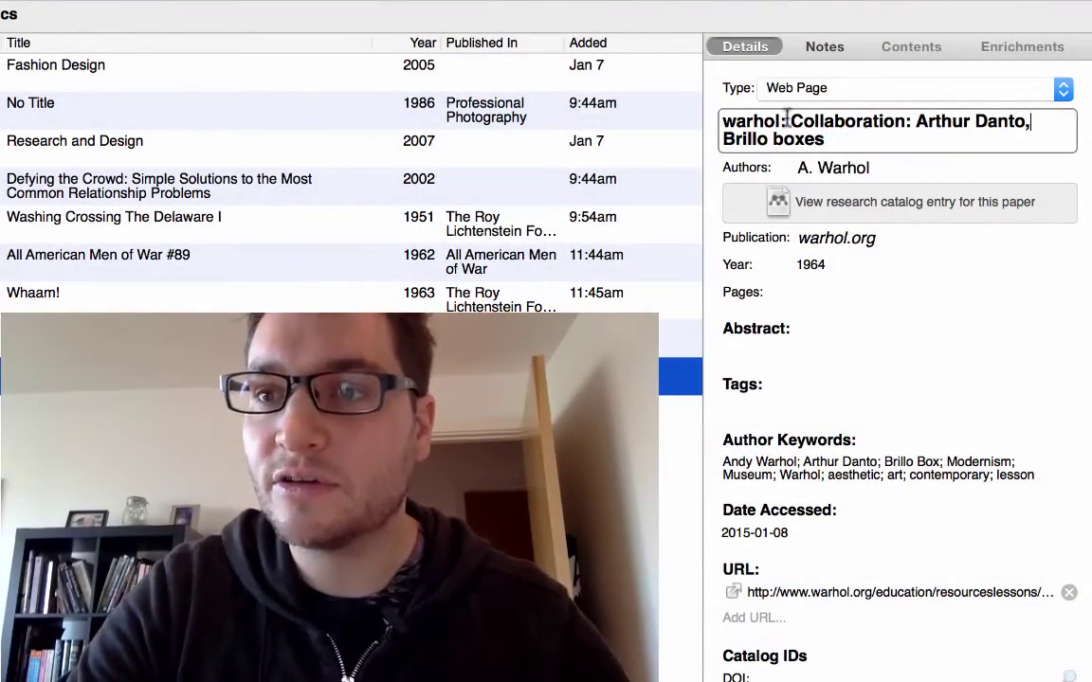
pyautogui.keyDown('shift'); pyautogui.click(724, 120); pyautogui.keyUp('shift')
pyautogui.press('BackSpace')
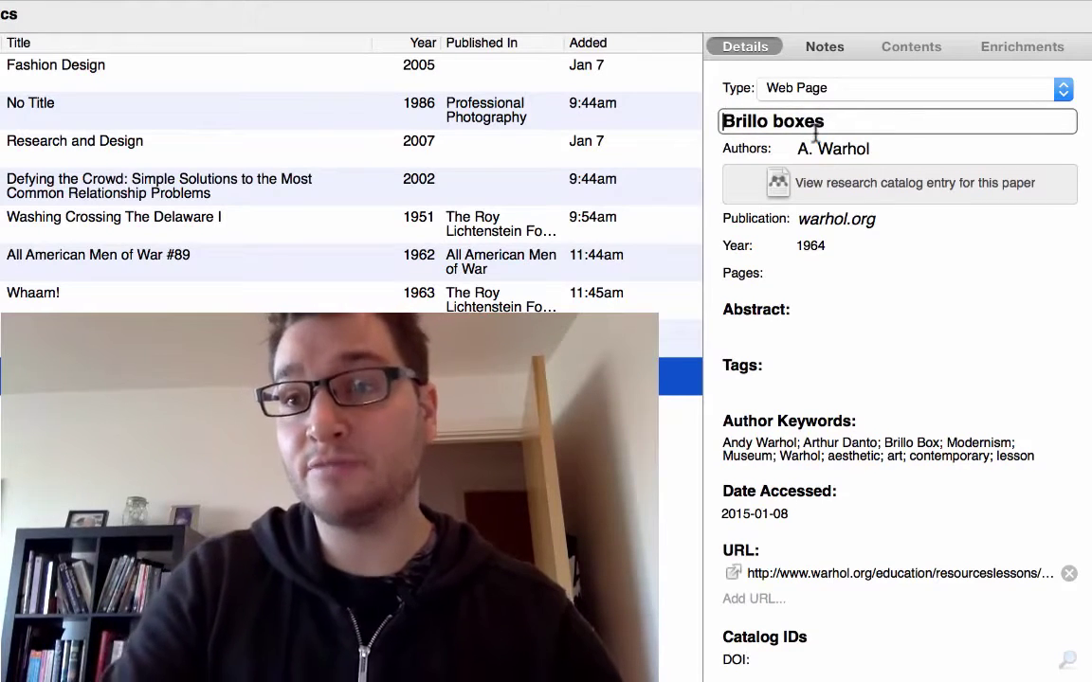
pyautogui.click(788, 354)
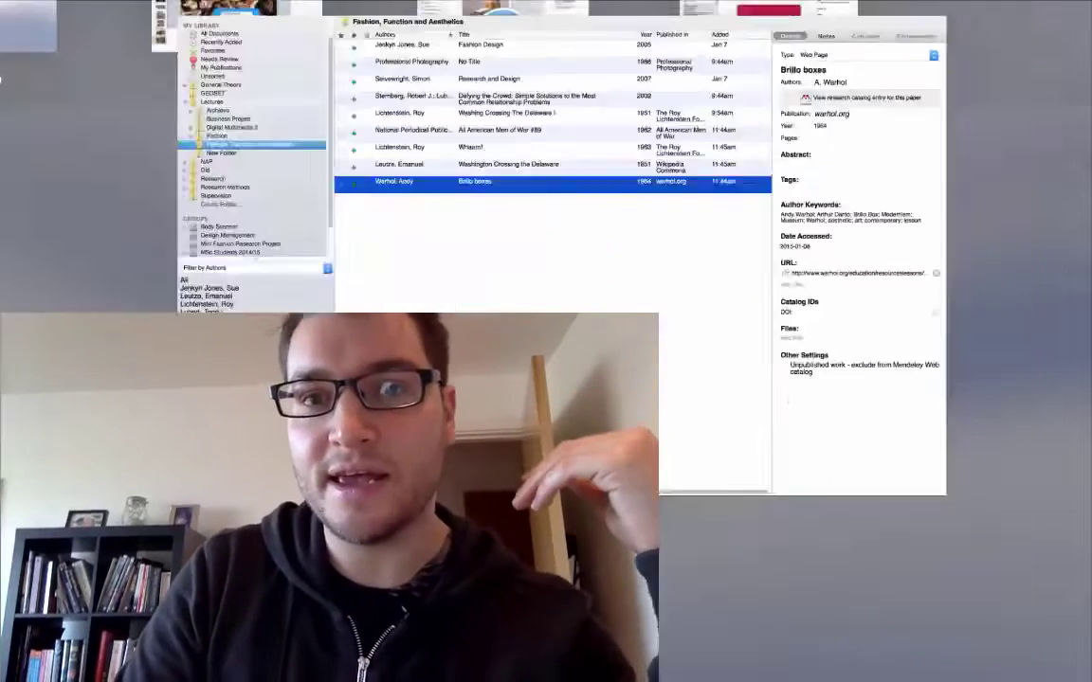
pyautogui.hotkey('ctrl', 'Up')
pyautogui.click(713, 43)
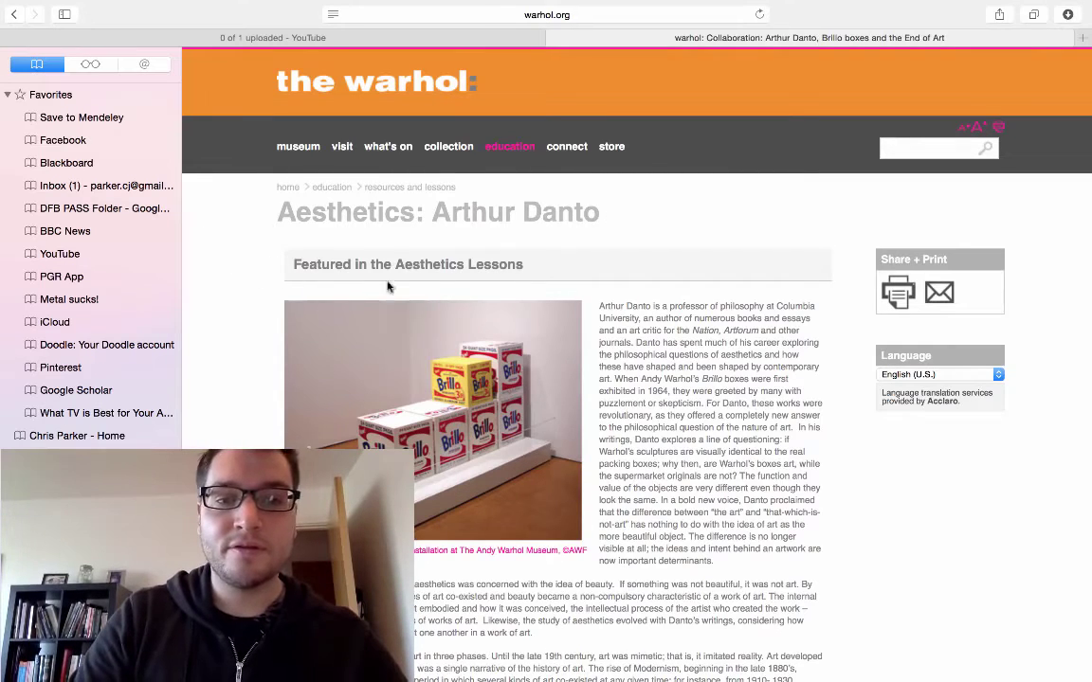
# Scroll through the warhol.org Danto article, then commit the year 1964 in Mendeley
pyautogui.scroll(-15, 386, 286)
pyautogui.scroll(20, 526, 326)
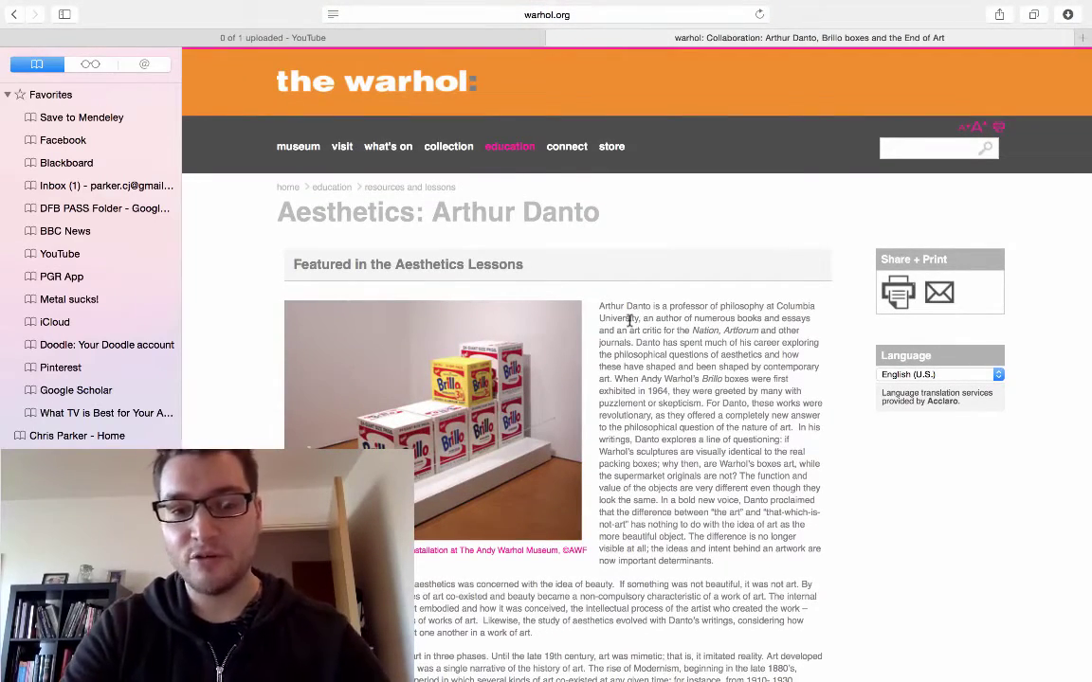
pyautogui.hotkey('ctrl', 'Up')
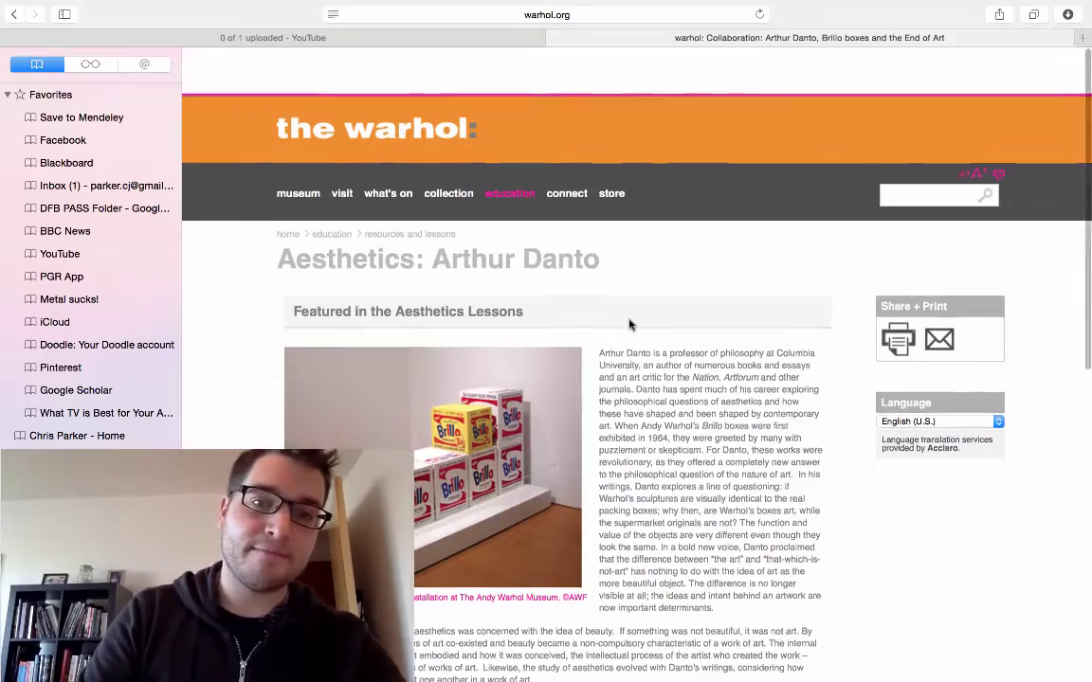
pyautogui.hotkey('ctrl', 'Up')
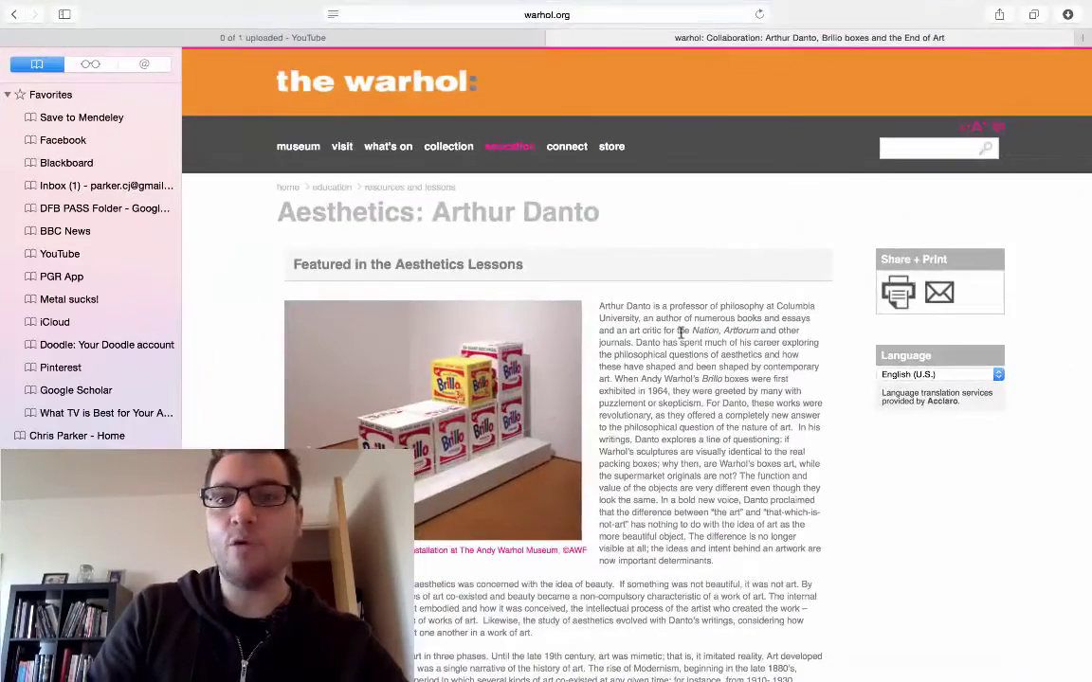
pyautogui.scroll(-10, 630, 303)
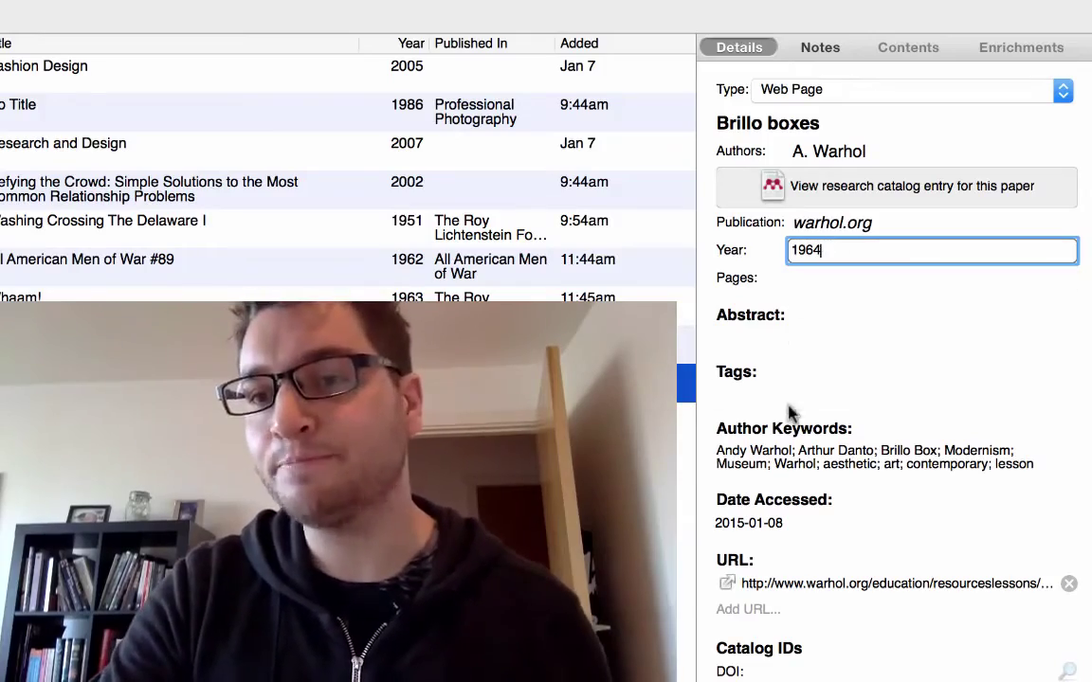
pyautogui.press('Return')
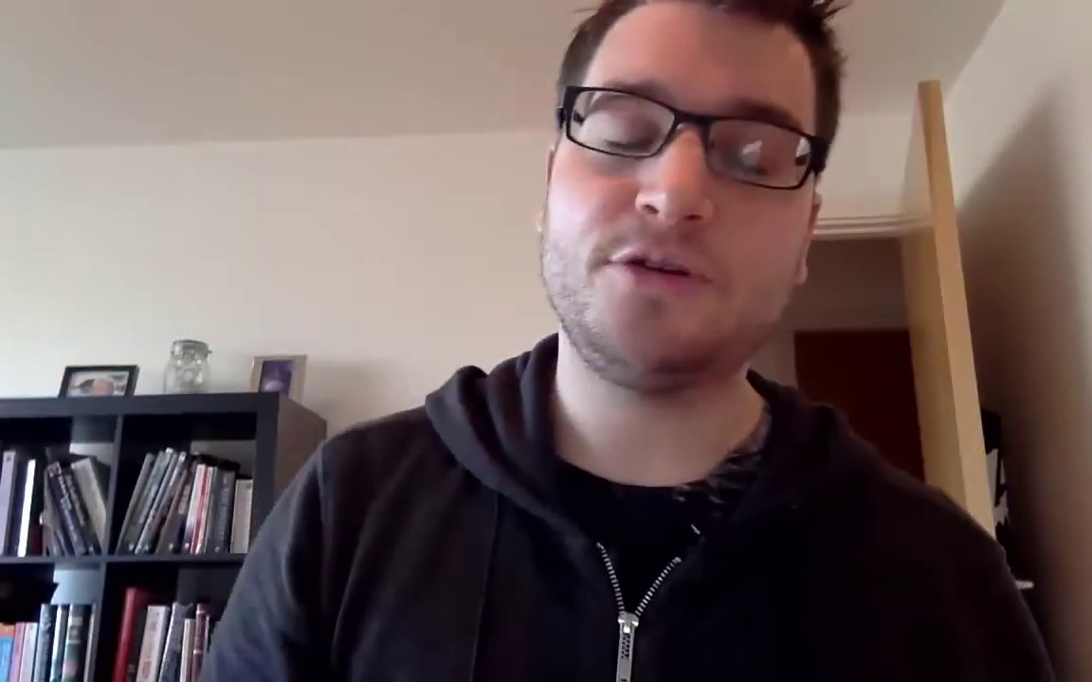